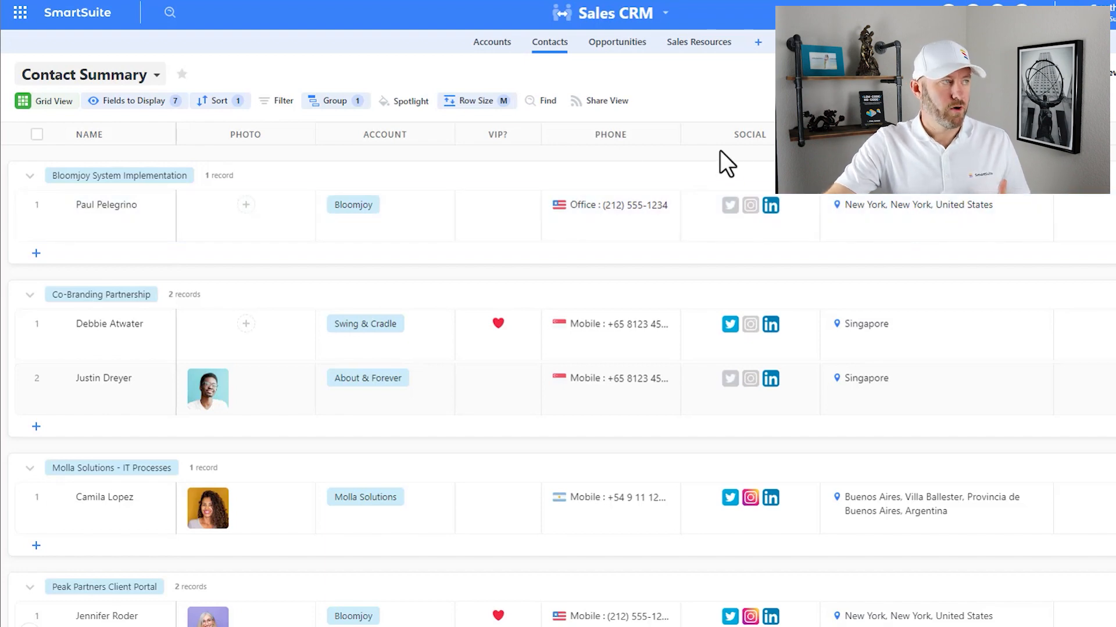
Step: Create a public form view for Contacts named "New Contact Form"
left_click(71, 82)
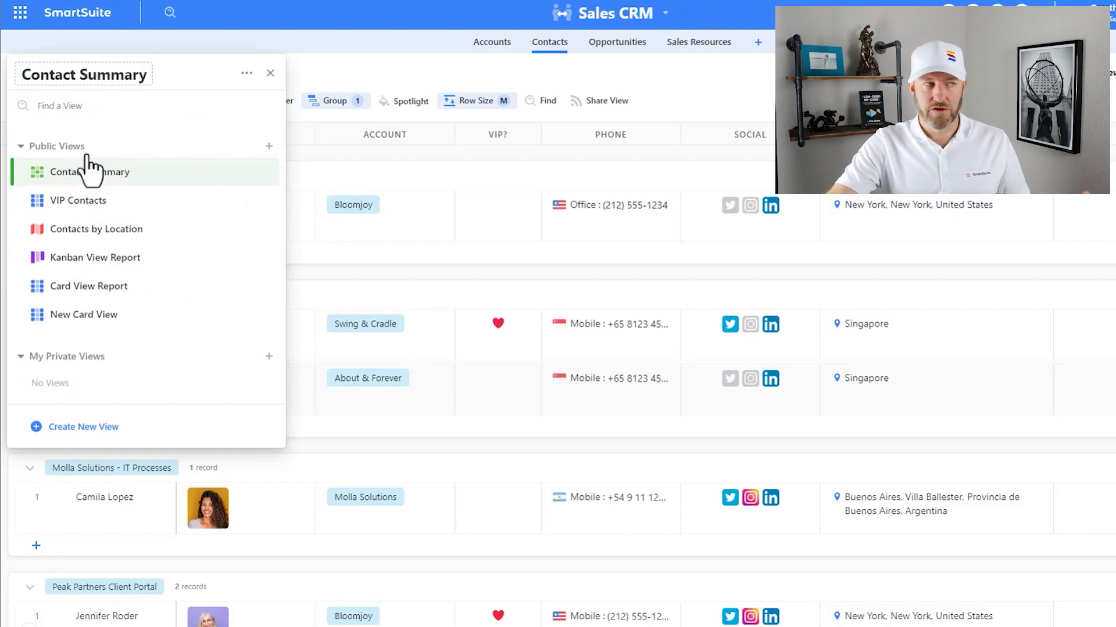
left_click(62, 430)
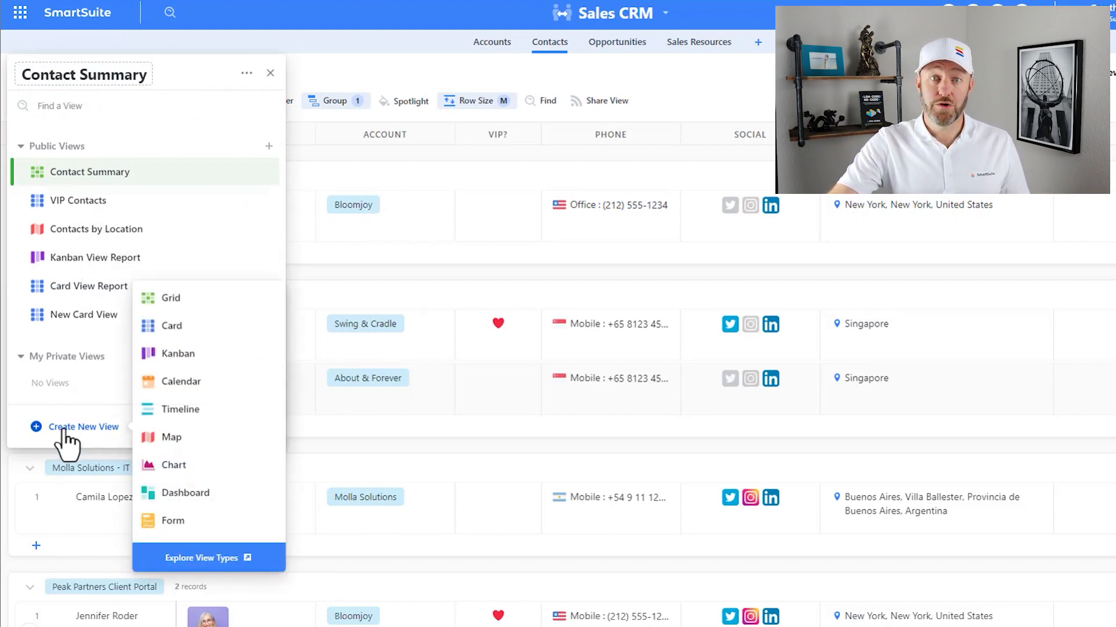
left_click(174, 526)
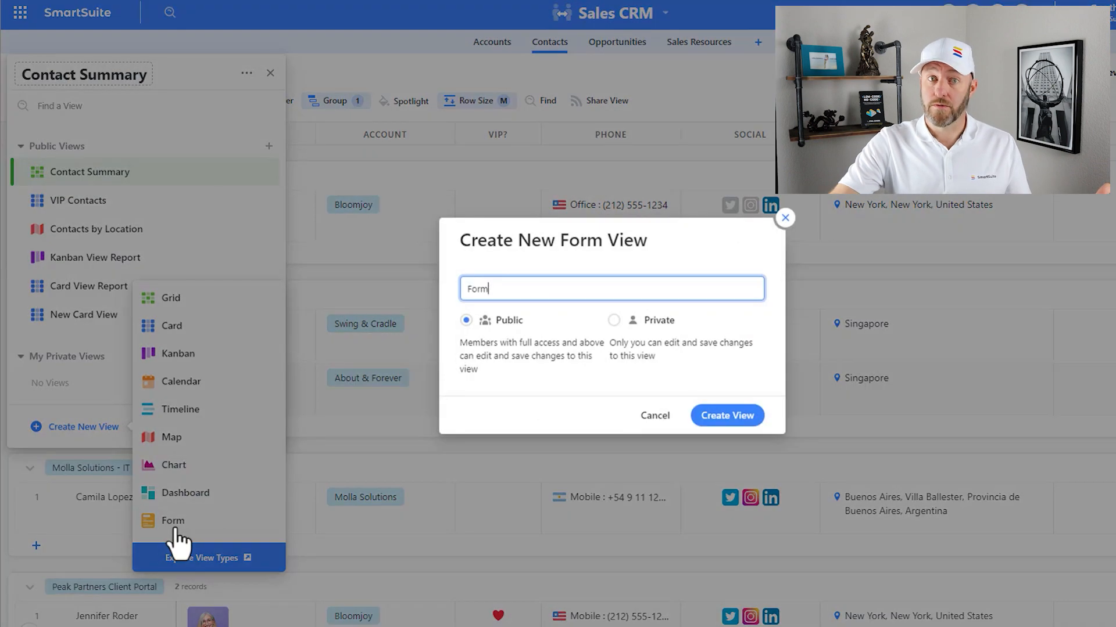
key("ctrl+a")
type("N")
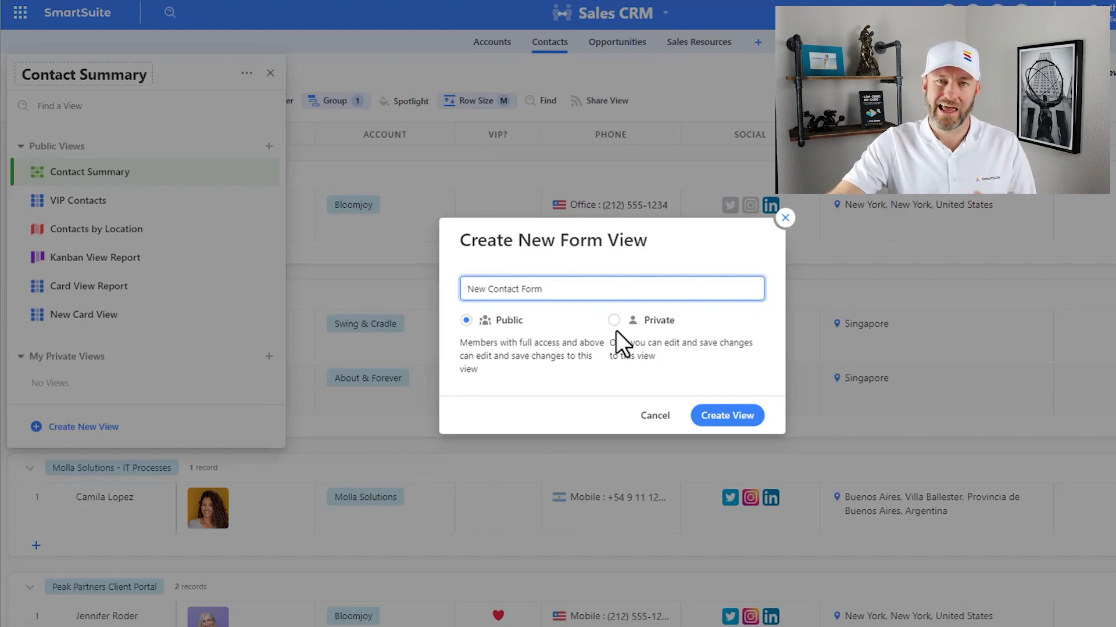
left_click(720, 424)
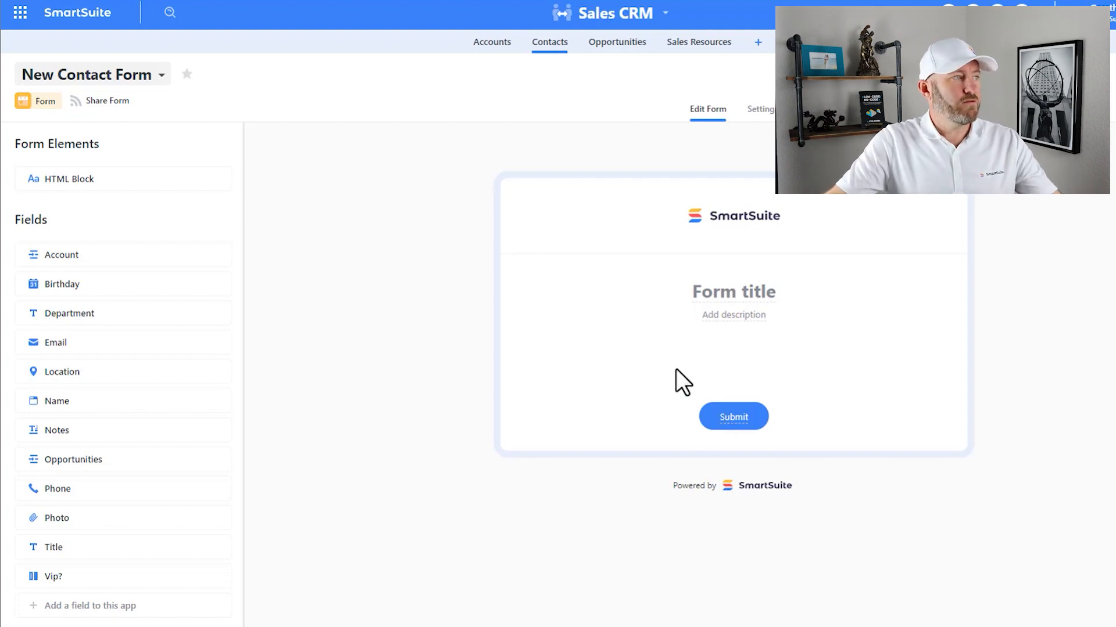
Step: Add the Email, Name and Birthday fields to the form and place Name above Email
left_click(119, 340)
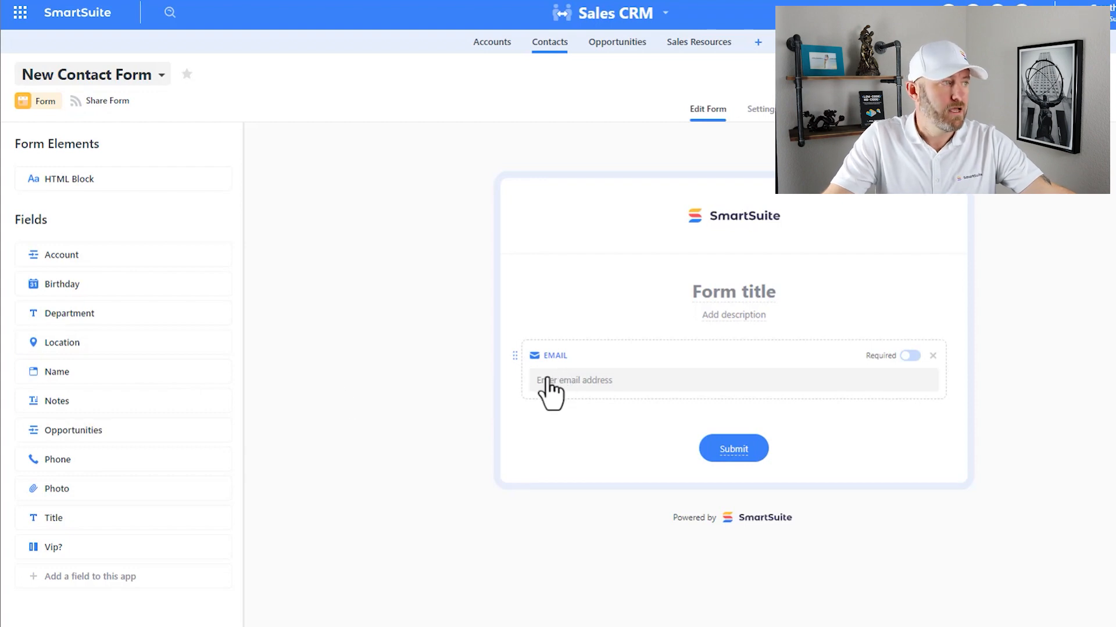
left_click(197, 378)
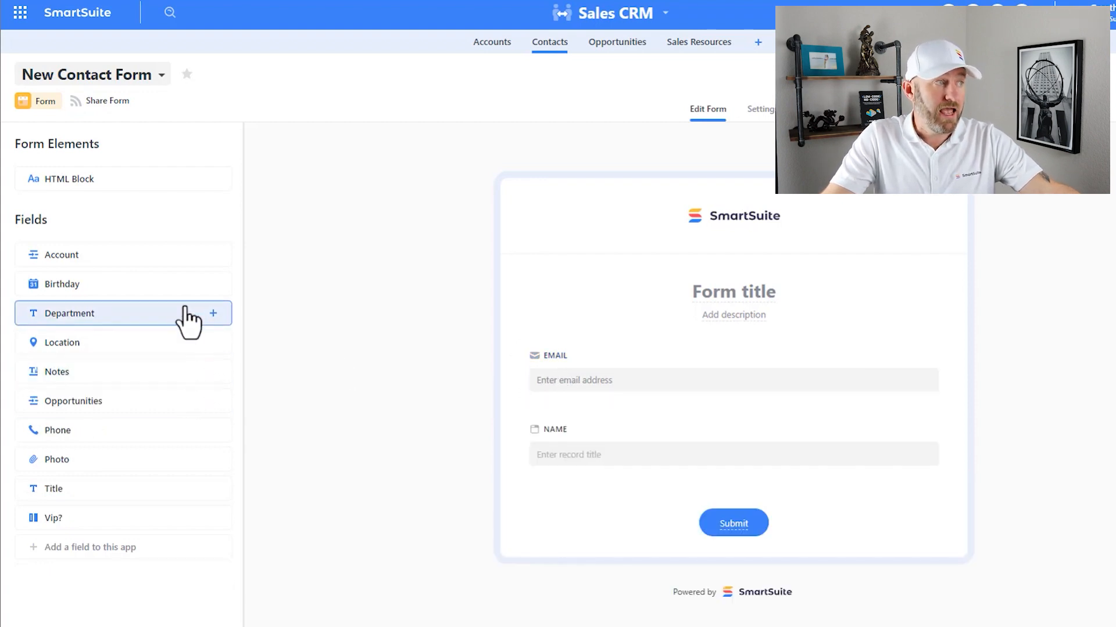
left_click(187, 290)
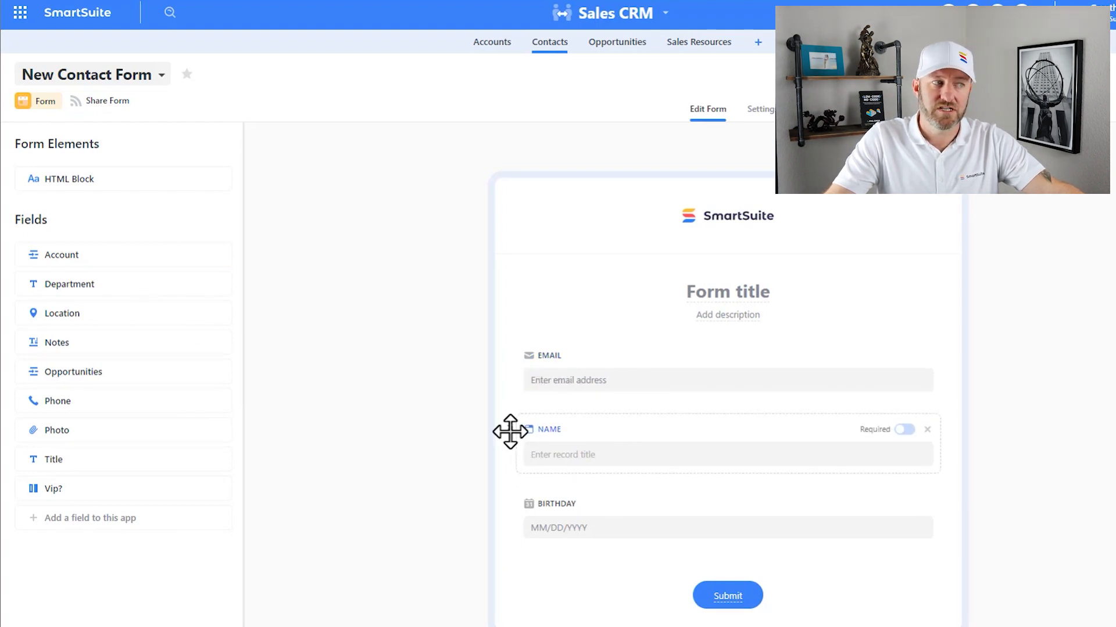
left_click_drag(510, 432, 516, 356)
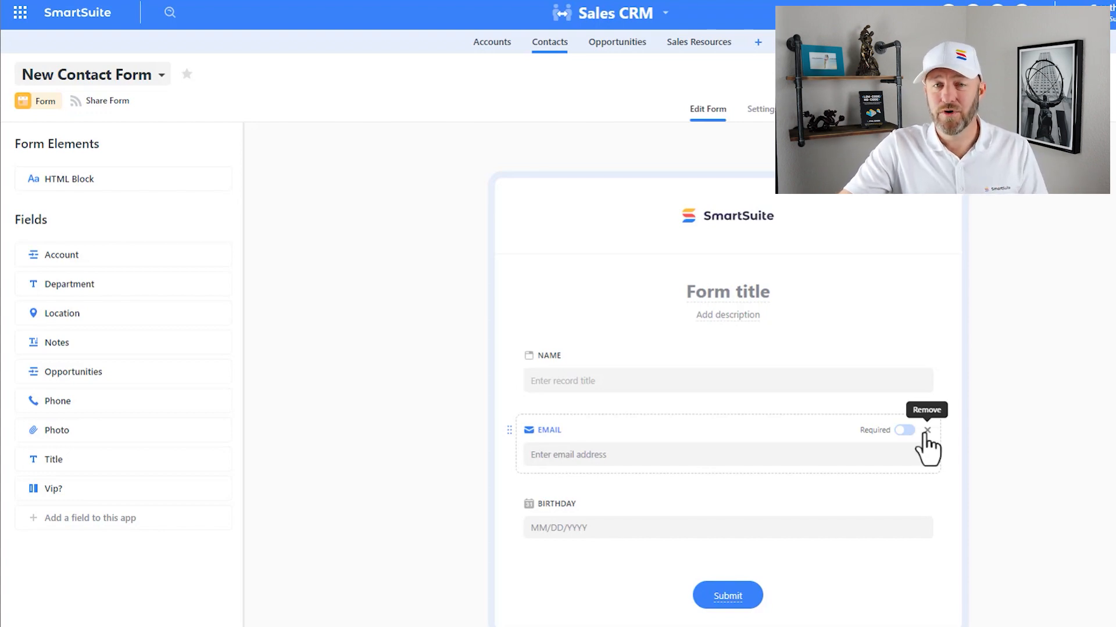
Step: Remove the Email field from the form, add it back and place it between Name and Birthday
left_click(926, 431)
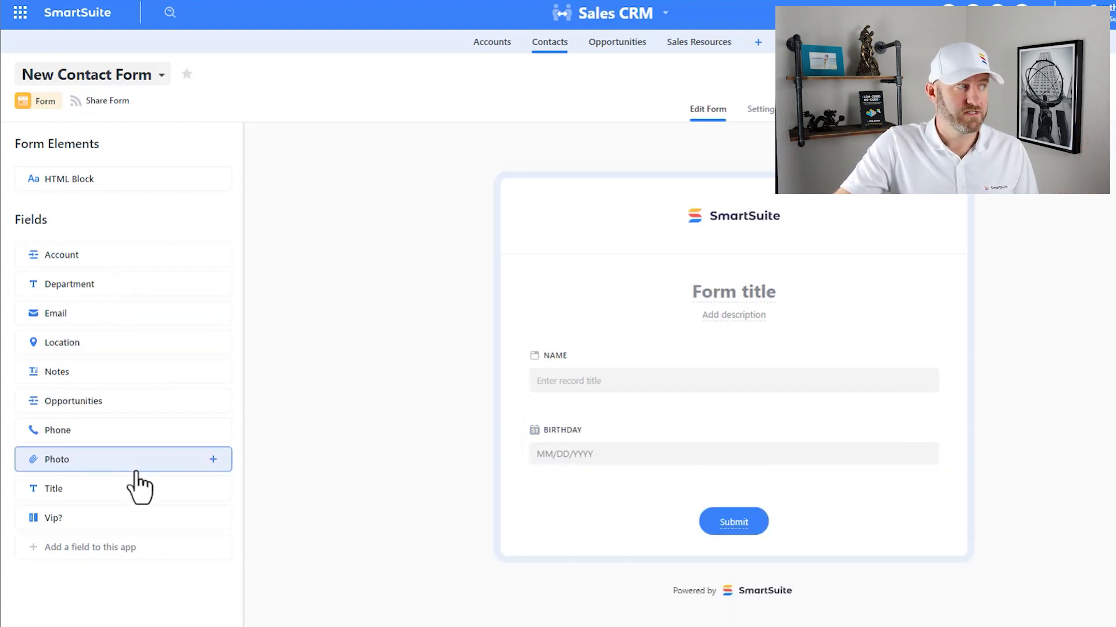
left_click(155, 319)
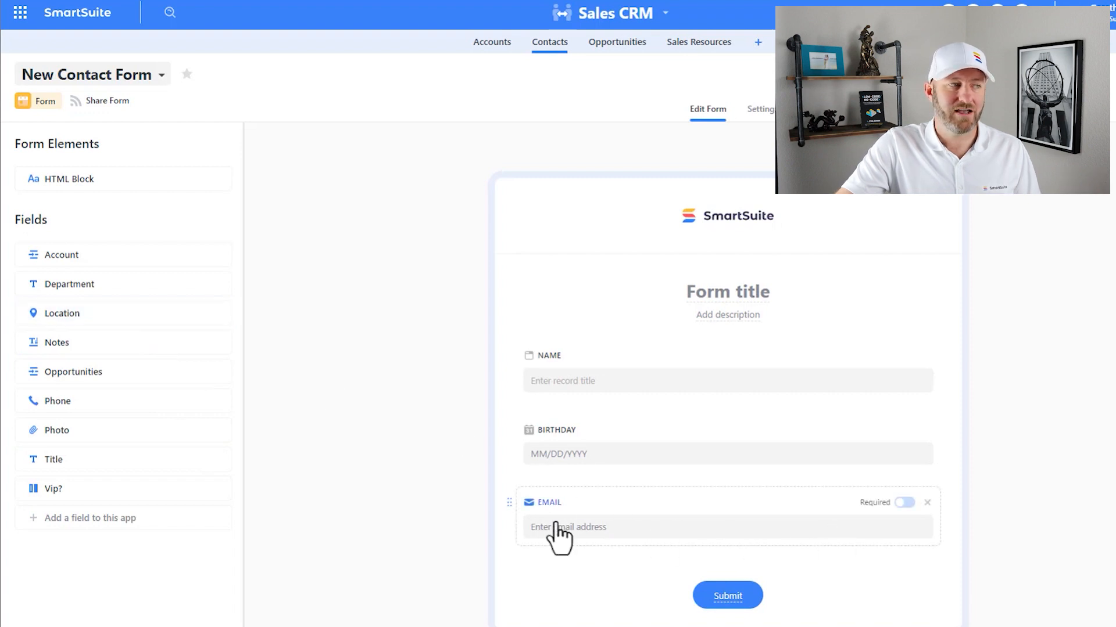
left_click_drag(508, 504, 506, 428)
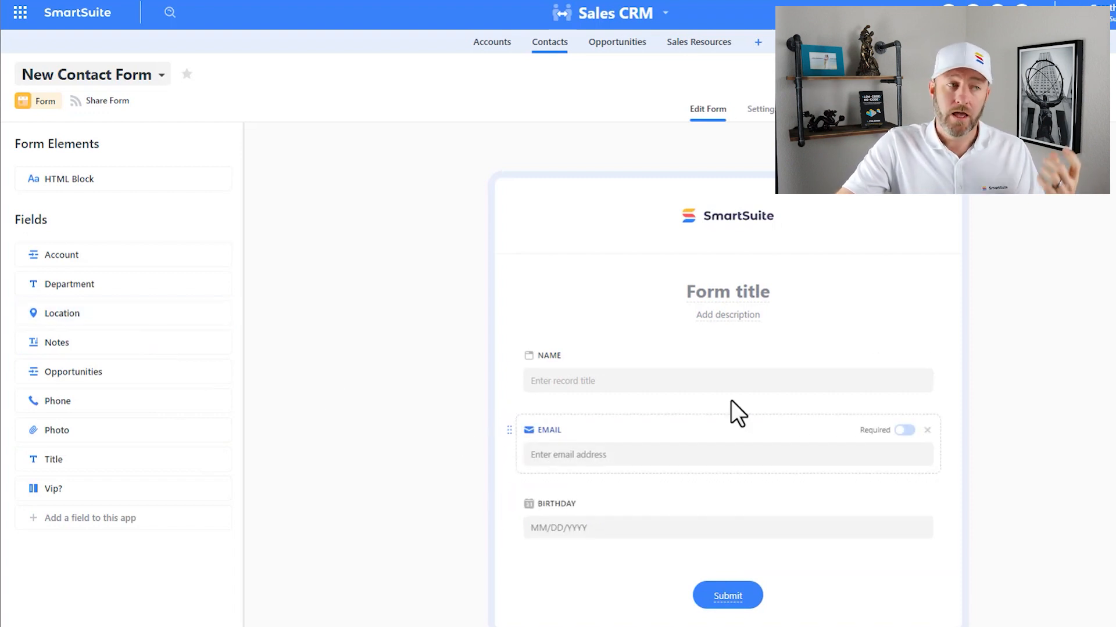
Step: Make the Name and Email fields required on the form
left_click(902, 356)
left_click(904, 431)
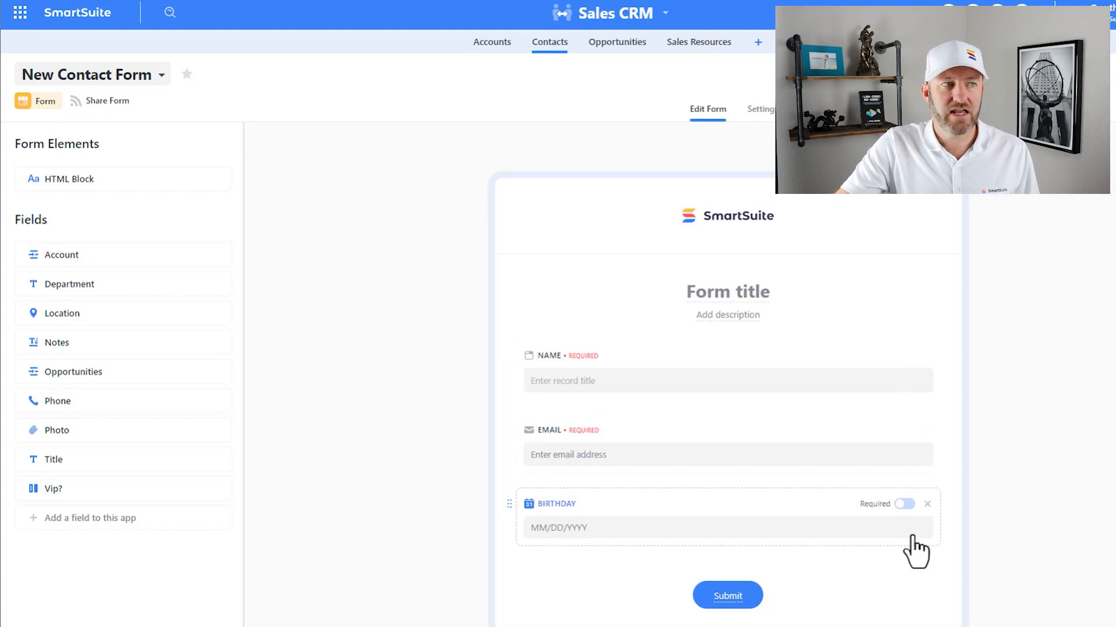
Step: Title the form "Please add your info" and enter "here's the desc..." as its description
left_click(729, 299)
type("Please add your info")
key("Tab")
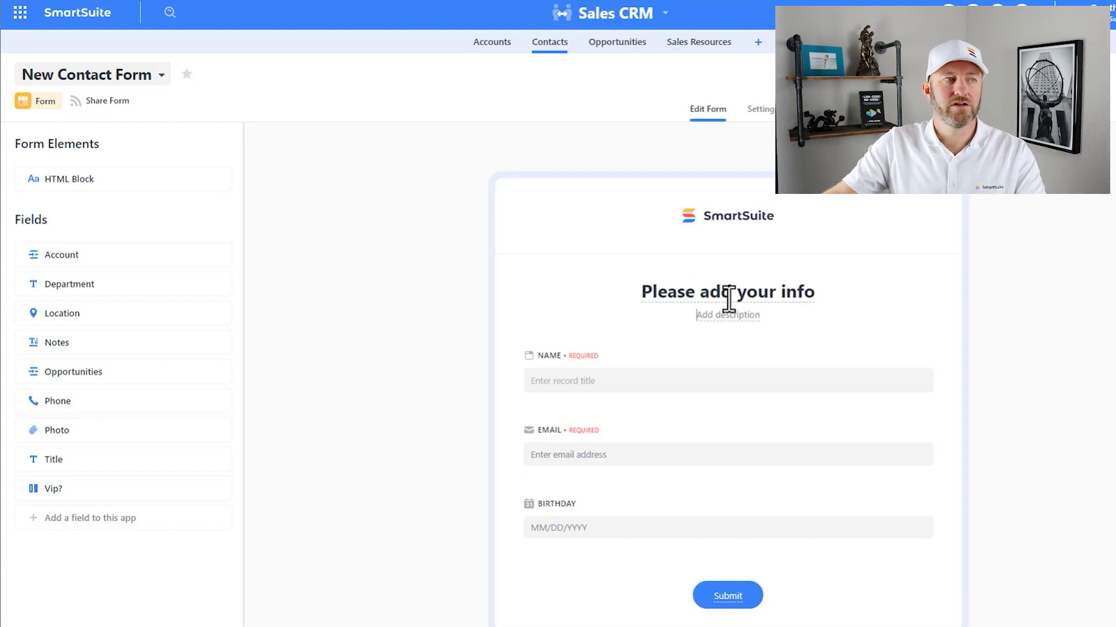
type("here's")
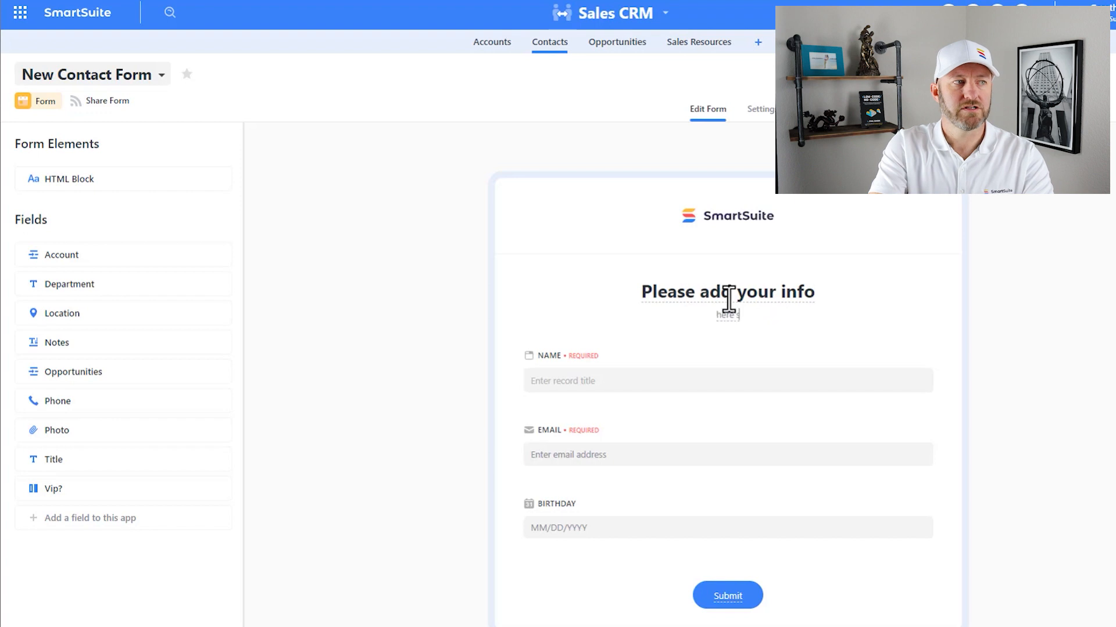
type(" the desc...")
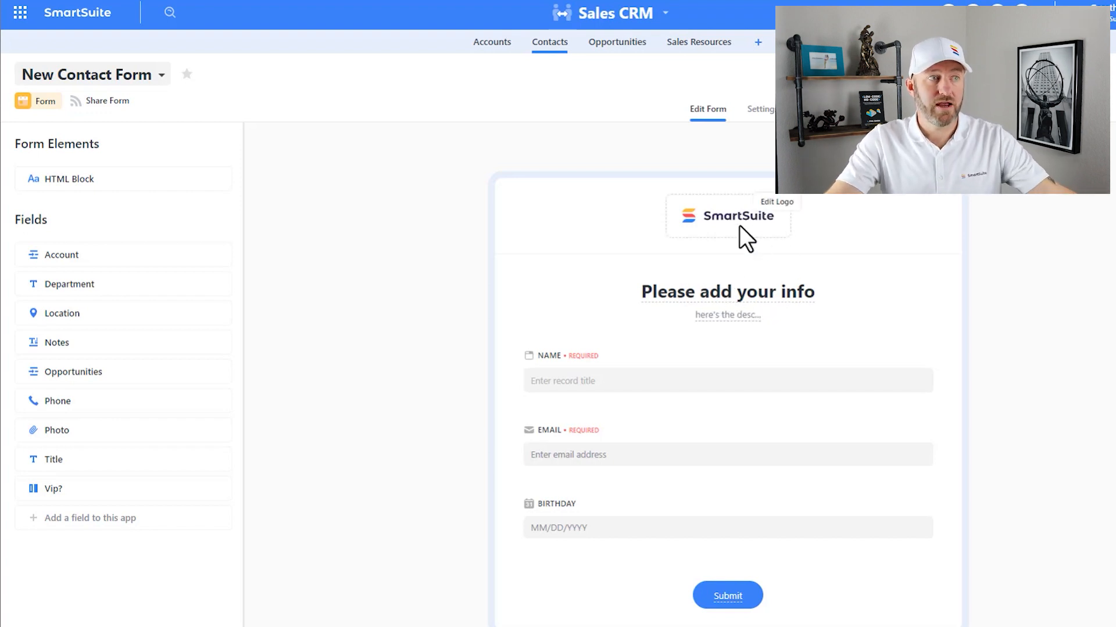
Step: View the upload options for replacing the form's logo and close them without choosing a file
left_click(782, 202)
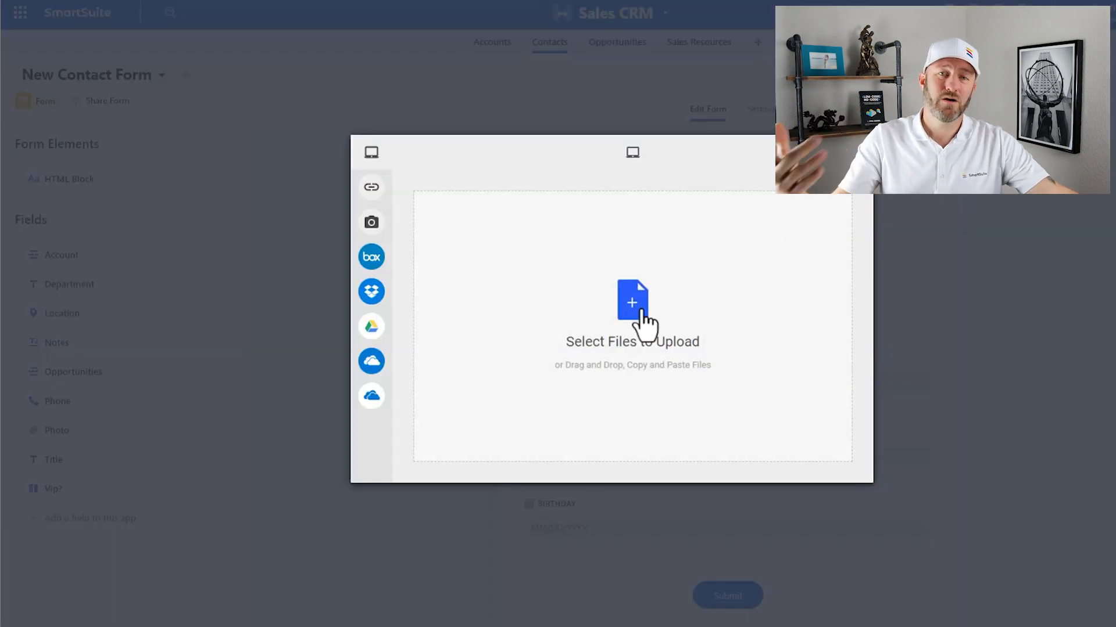
left_click(883, 126)
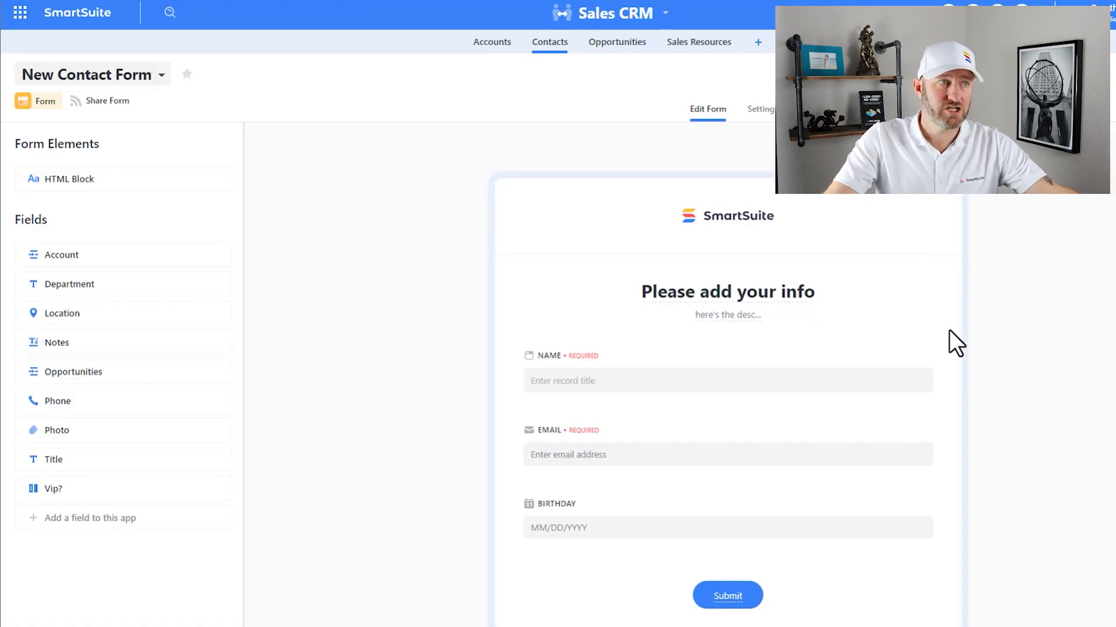
Step: Set the form to display the message "Thanks for your info!" after submission
left_click(752, 113)
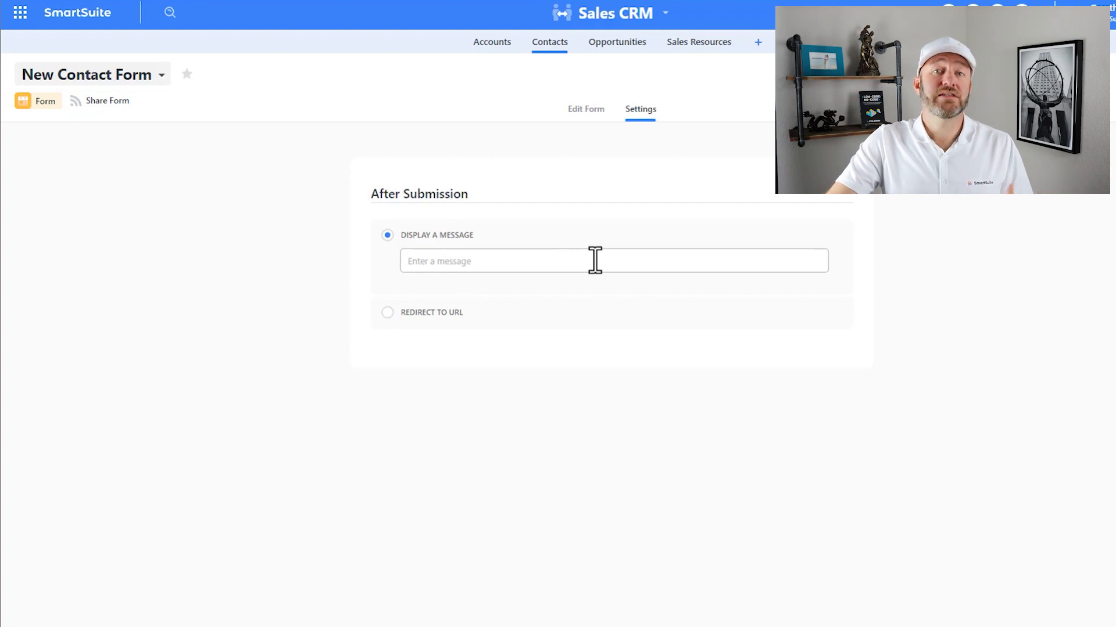
left_click(491, 265)
type("Tha")
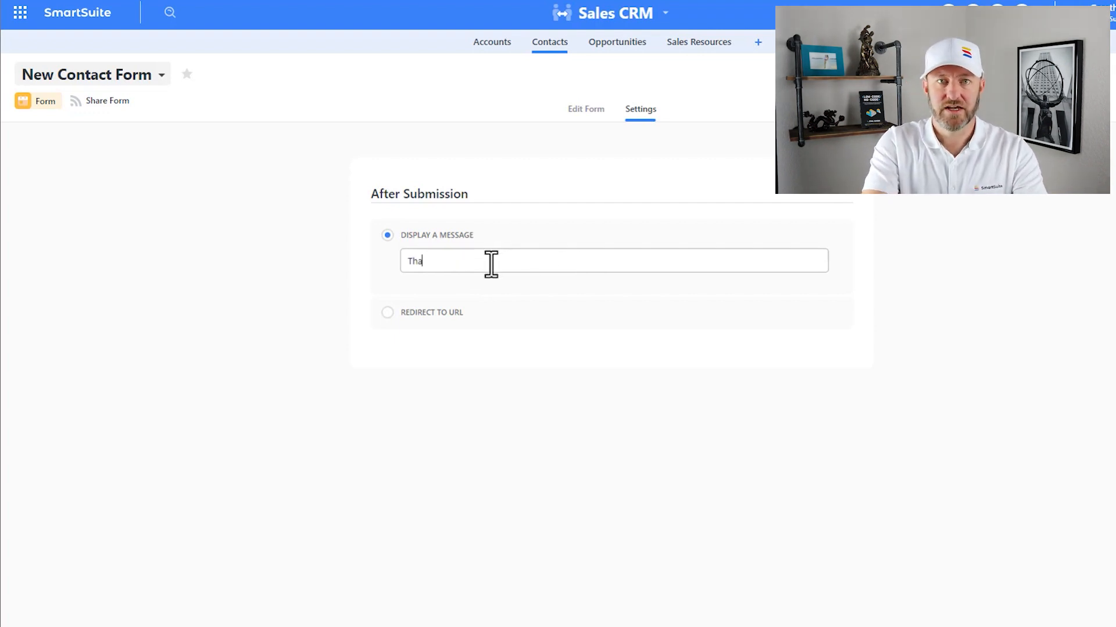
type("nks for your info!")
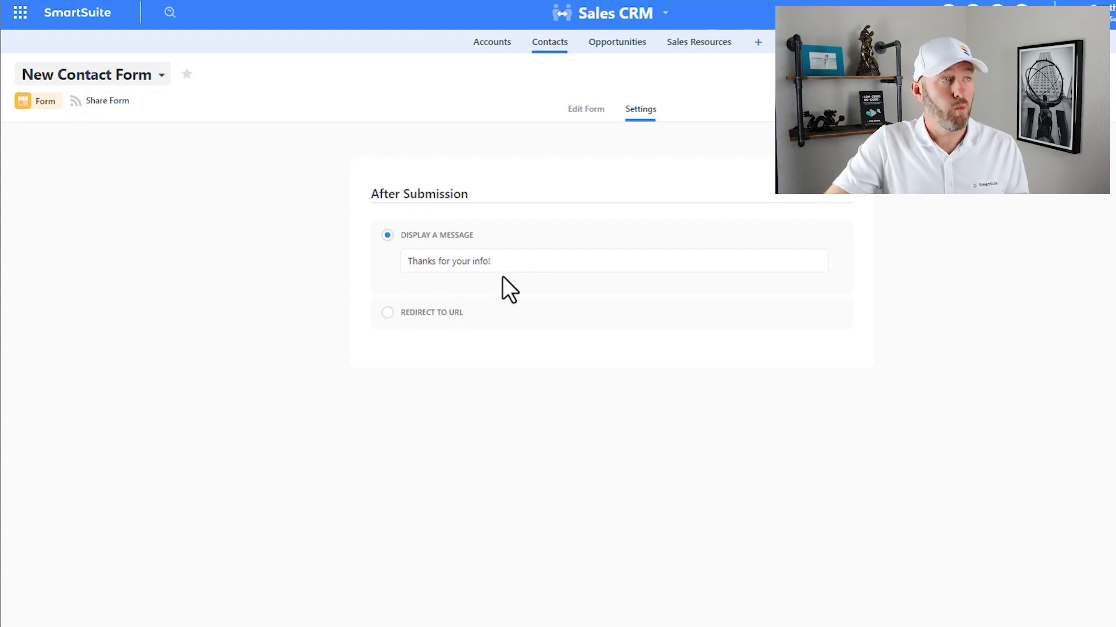
Step: Return to the form editor, share the form and open its shareable link
left_click(585, 110)
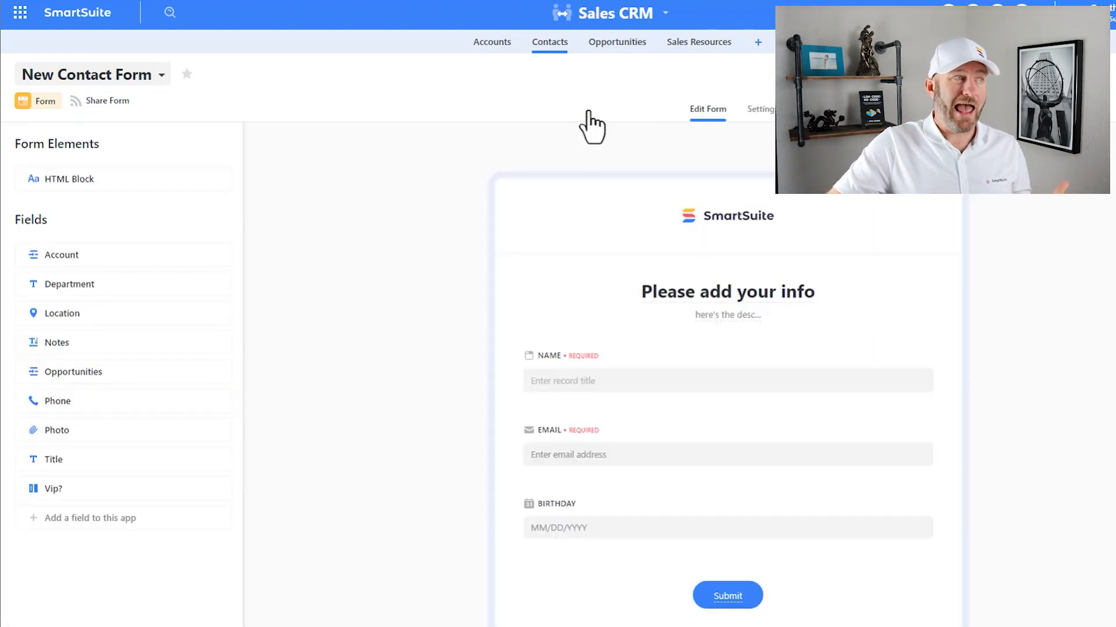
left_click(108, 102)
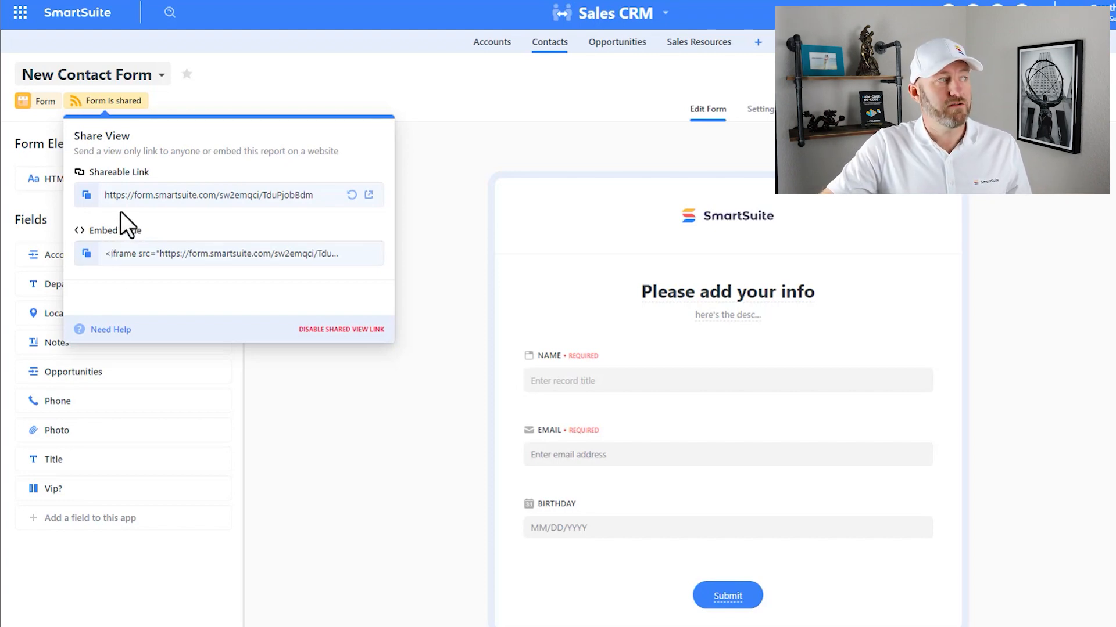
left_click(369, 196)
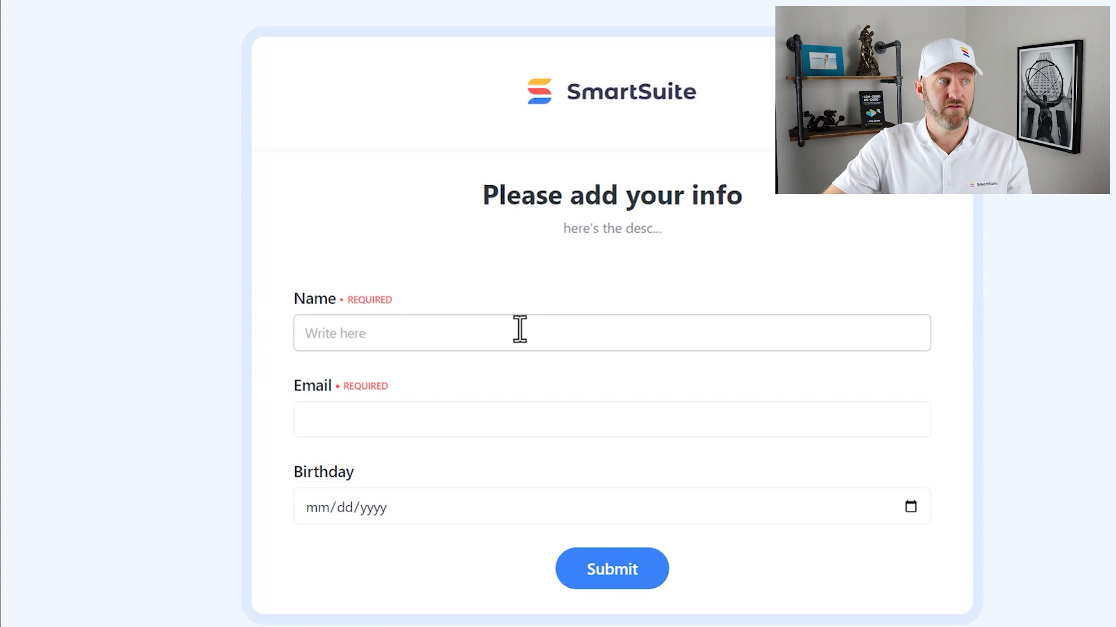
Step: Fill in the contact's name and email, leave Birthday empty and submit the form
left_click(539, 348)
type("Gareth")
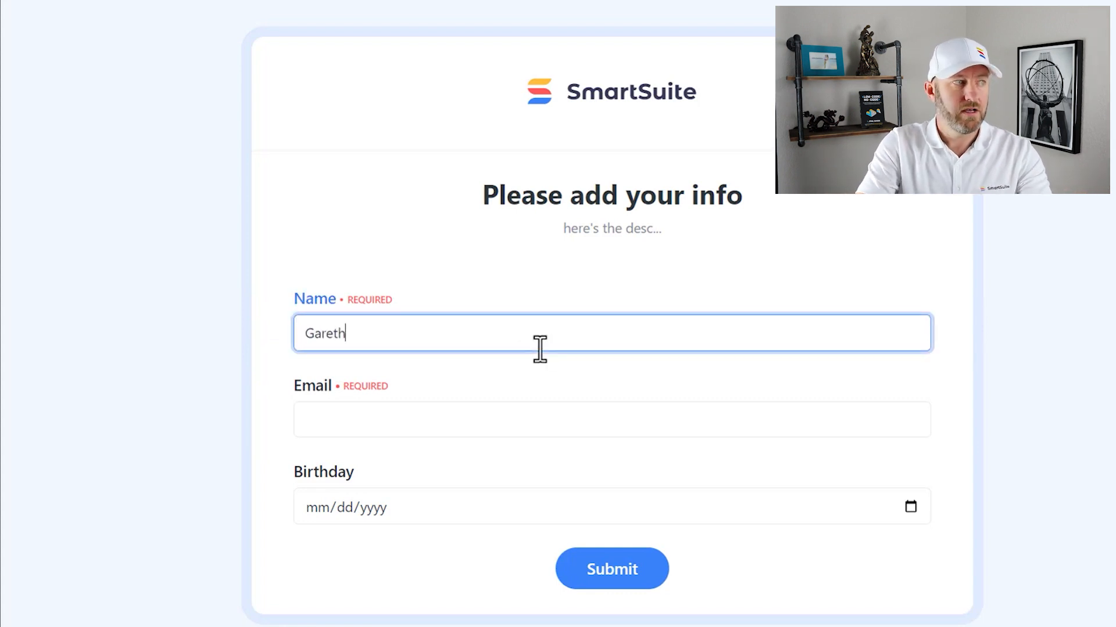
key("Tab")
type(";e")
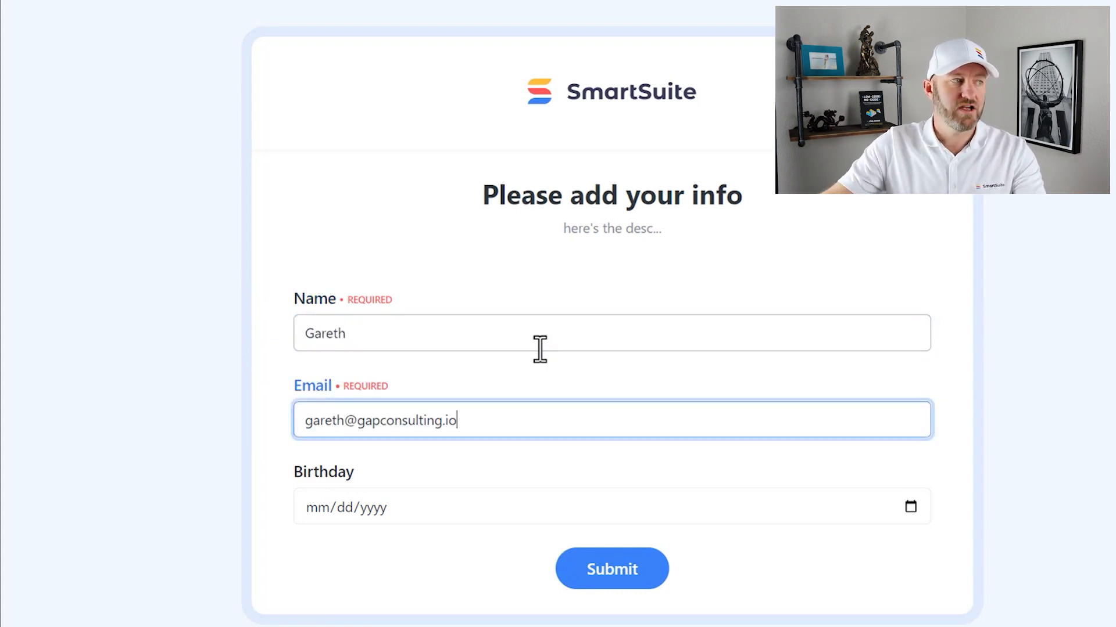
left_click(479, 500)
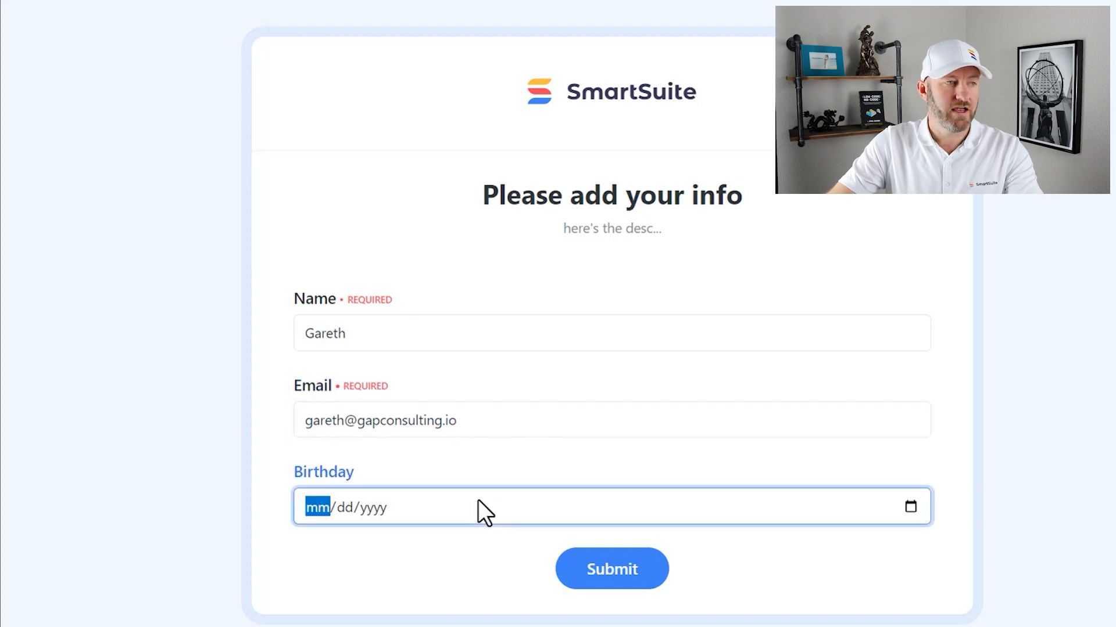
left_click(947, 485)
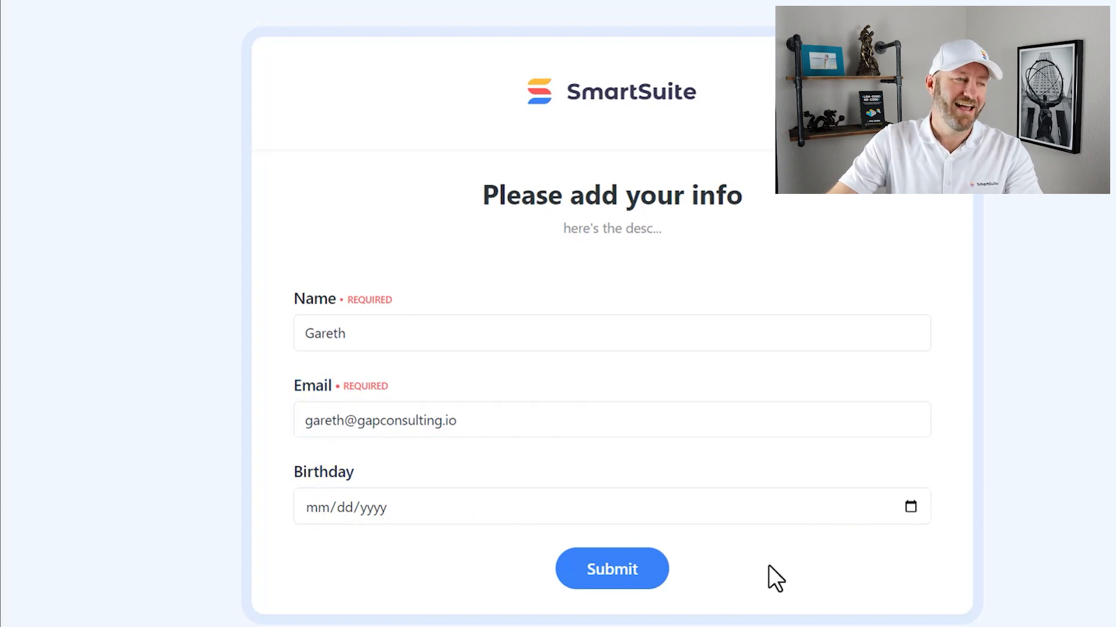
left_click(599, 574)
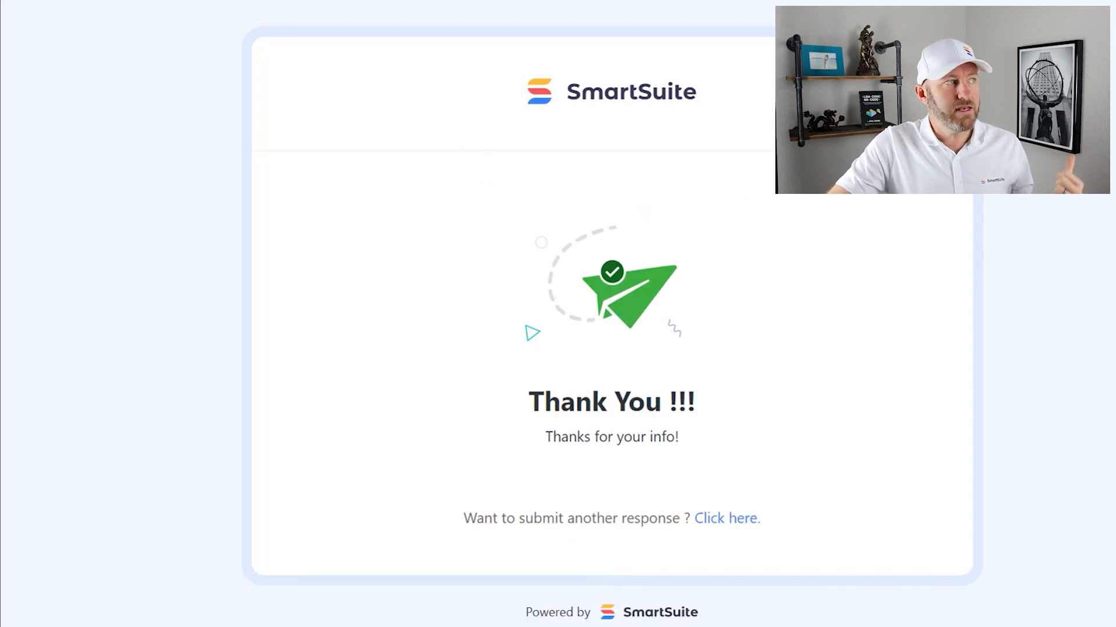
Step: Go back to the Contact Summary view and examine the newly submitted contact's record
key("ctrl+shift+Tab")
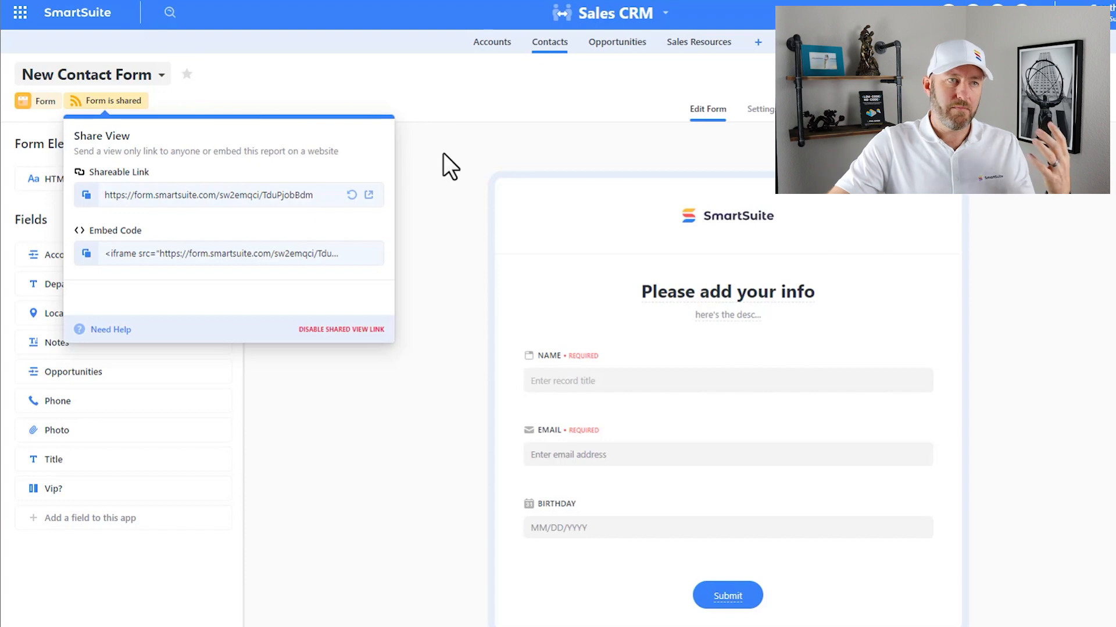
left_click(137, 79)
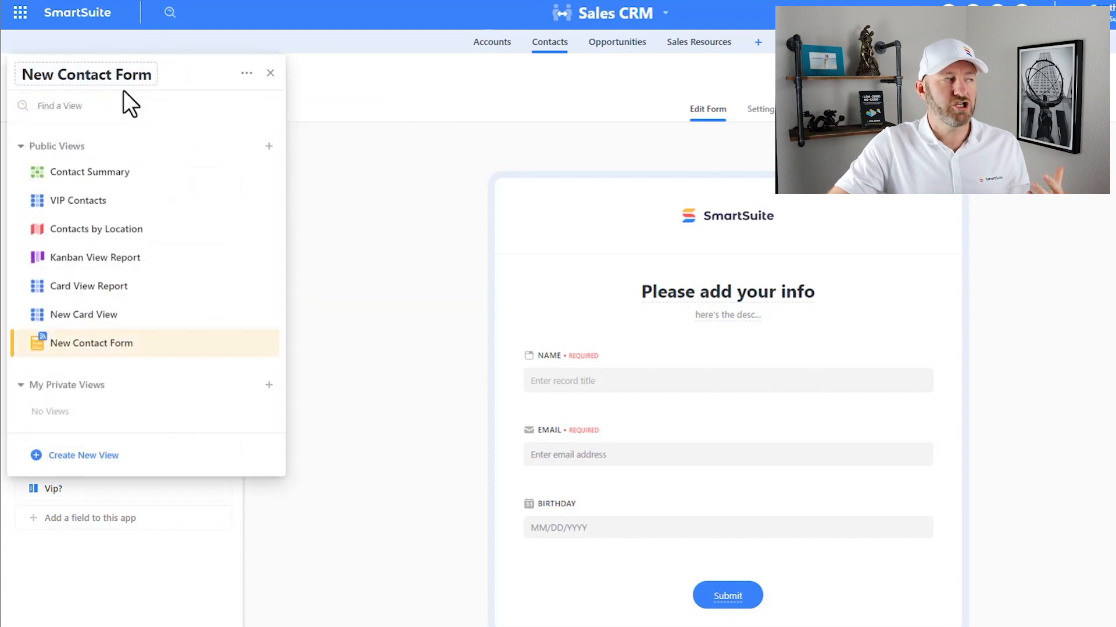
left_click(109, 181)
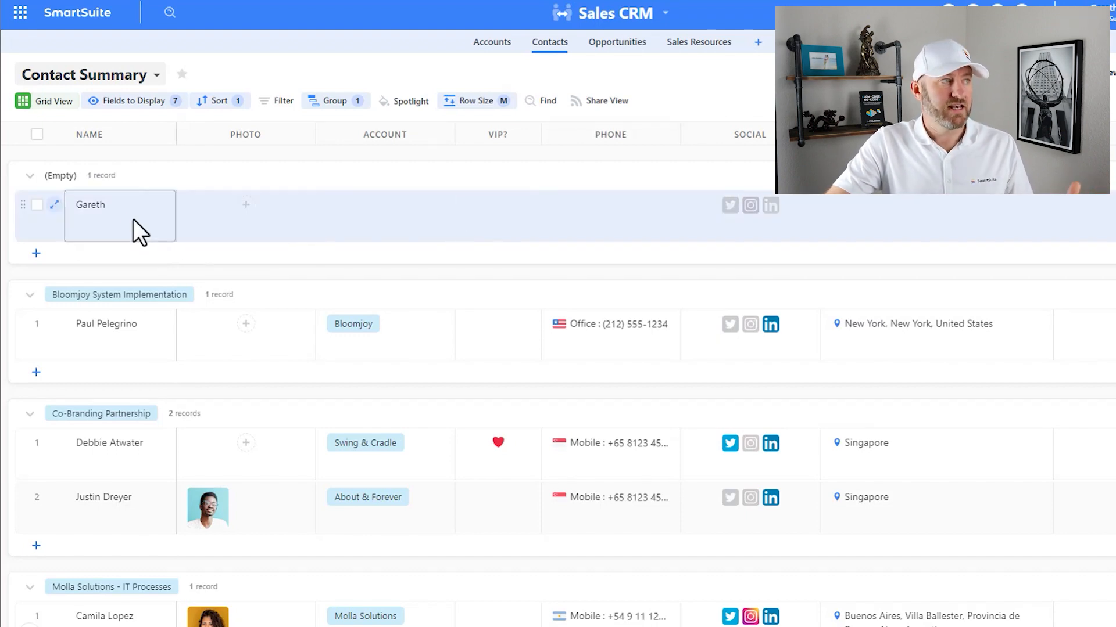
double_click(134, 218)
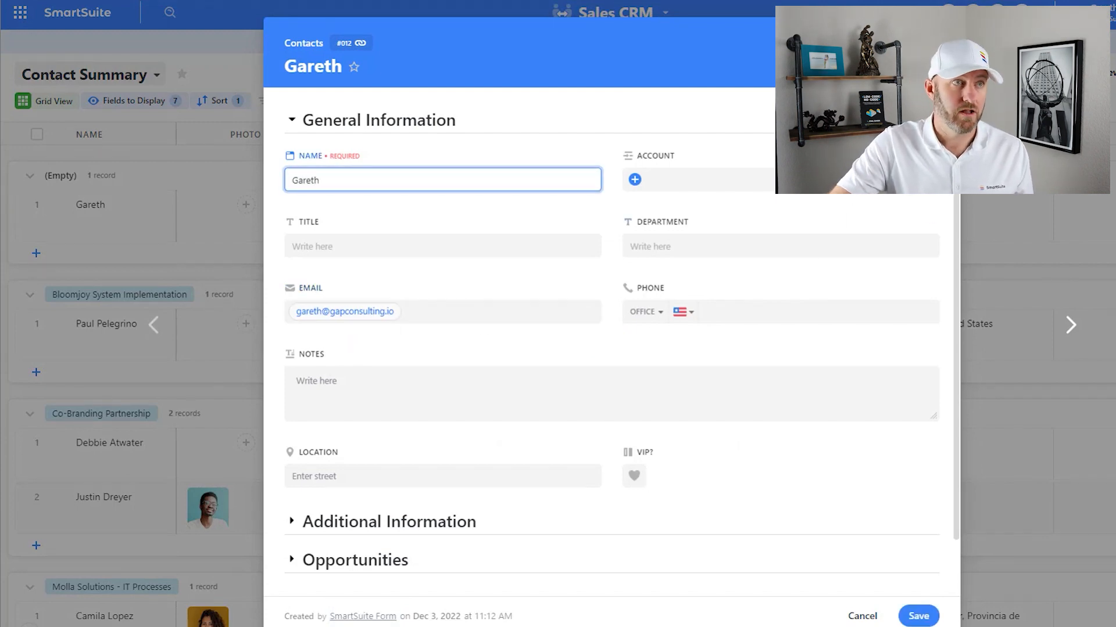
left_click(936, 44)
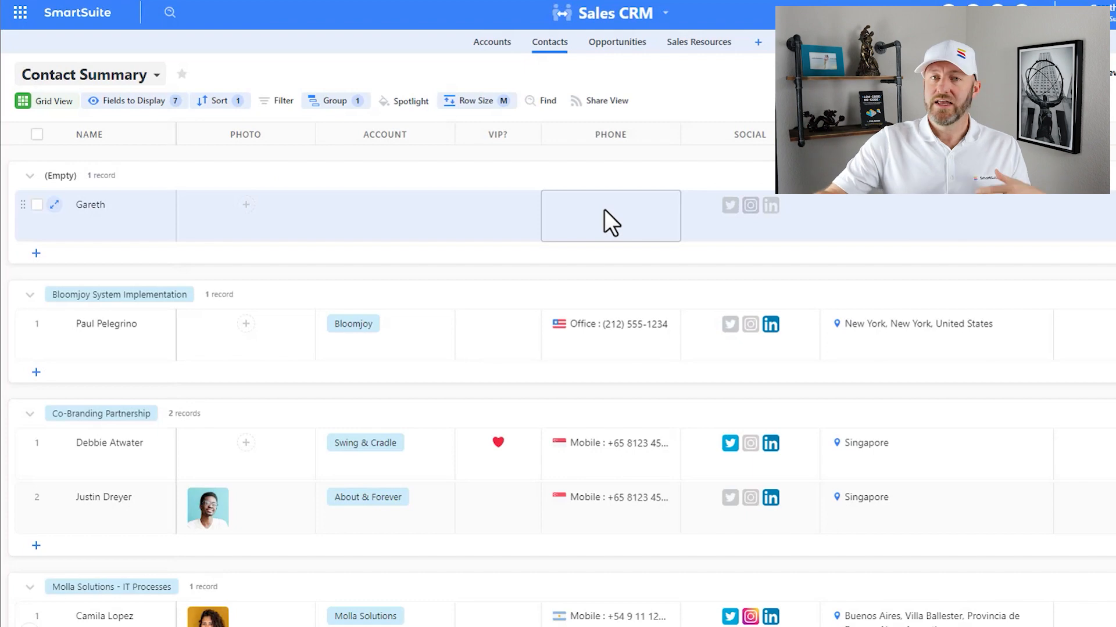